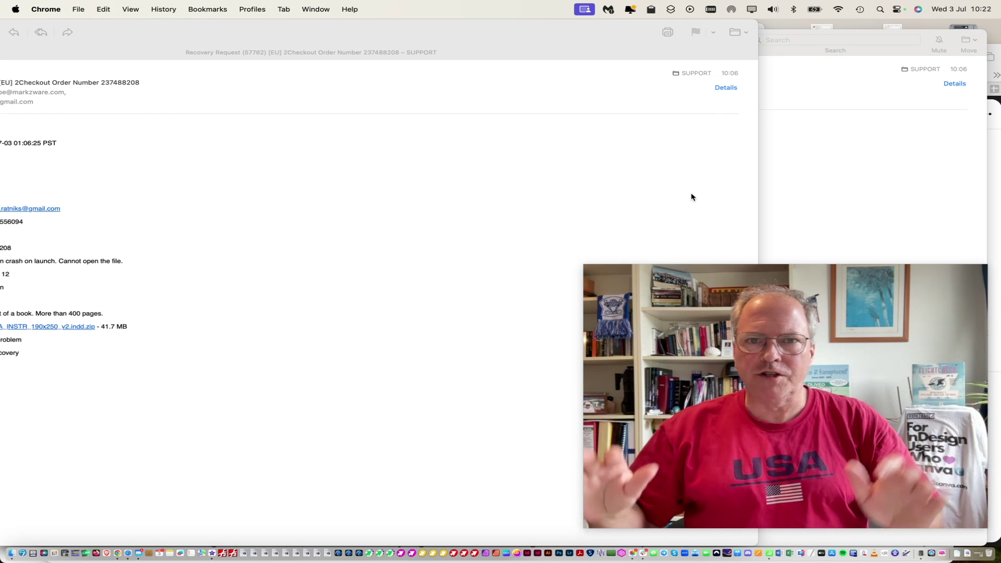
Step: Relaunch InDesign on the book file and attempt automatic recovery, which crashes again
{"action": "left_click", "coordinate": [530, 553]}
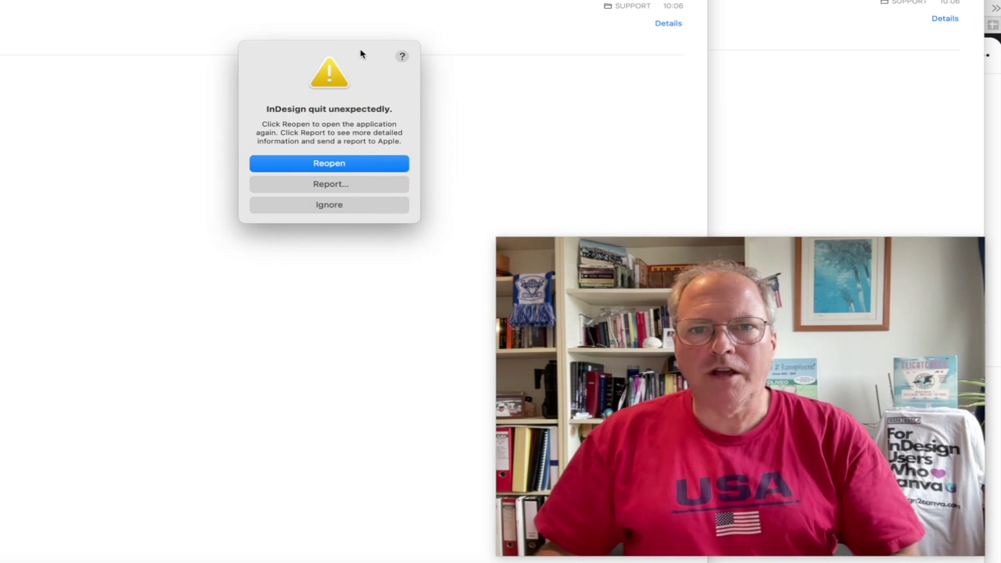
{"action": "left_click", "coordinate": [335, 167]}
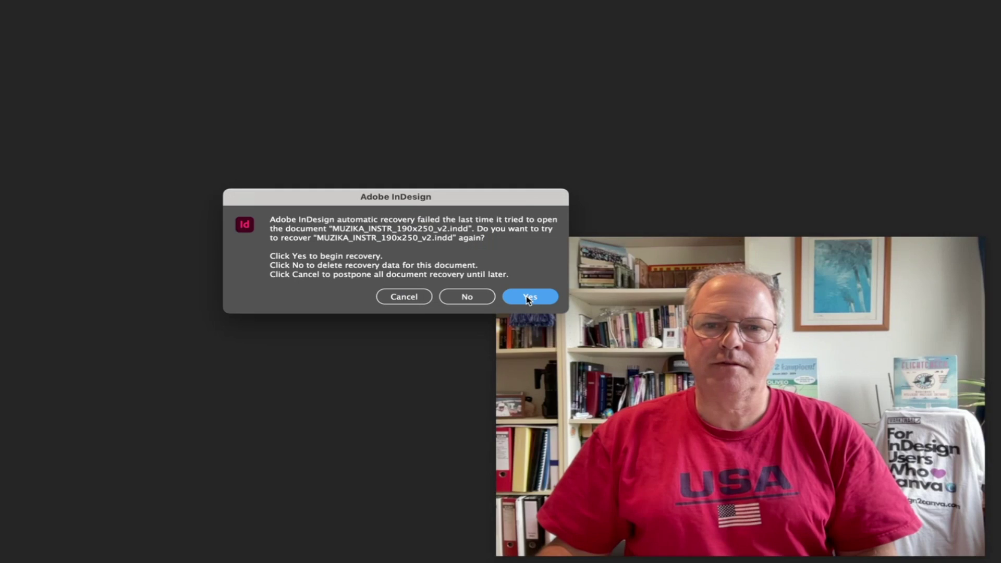
{"action": "left_click", "coordinate": [531, 298]}
{"action": "mouse_move", "coordinate": [740, 395]}
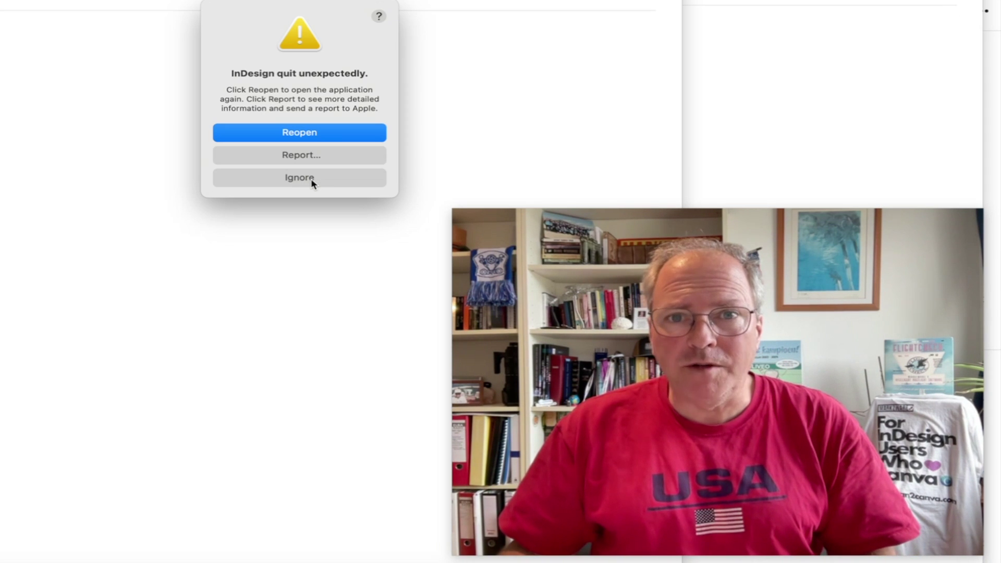
Step: Dismiss the crash report and load MUZIKA_INSTR_190x250_v2.indd into OmniMarkz for inspection
{"action": "left_click", "coordinate": [312, 182]}
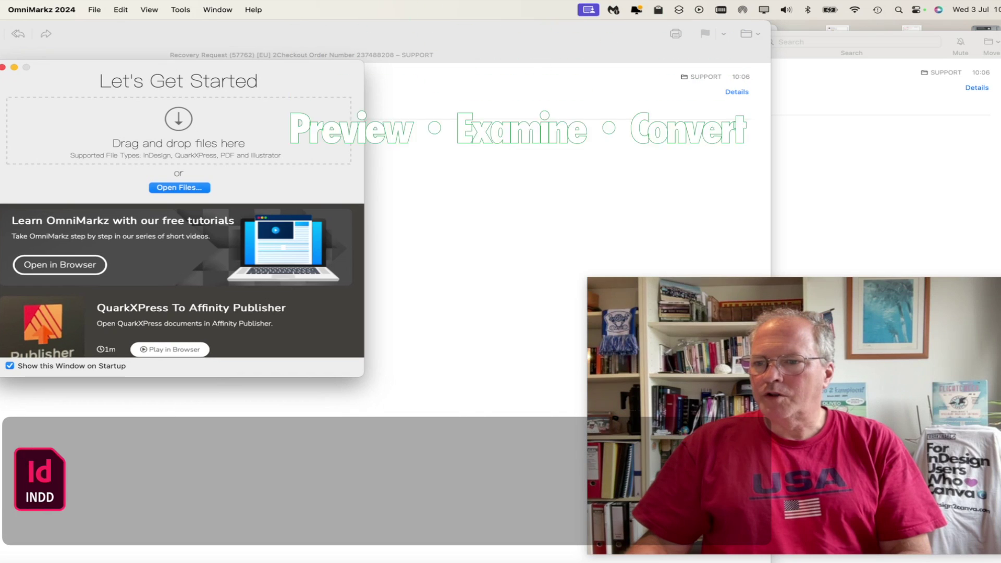
{"action": "left_click_drag", "start_coordinate": [234, 117], "coordinate": [227, 130]}
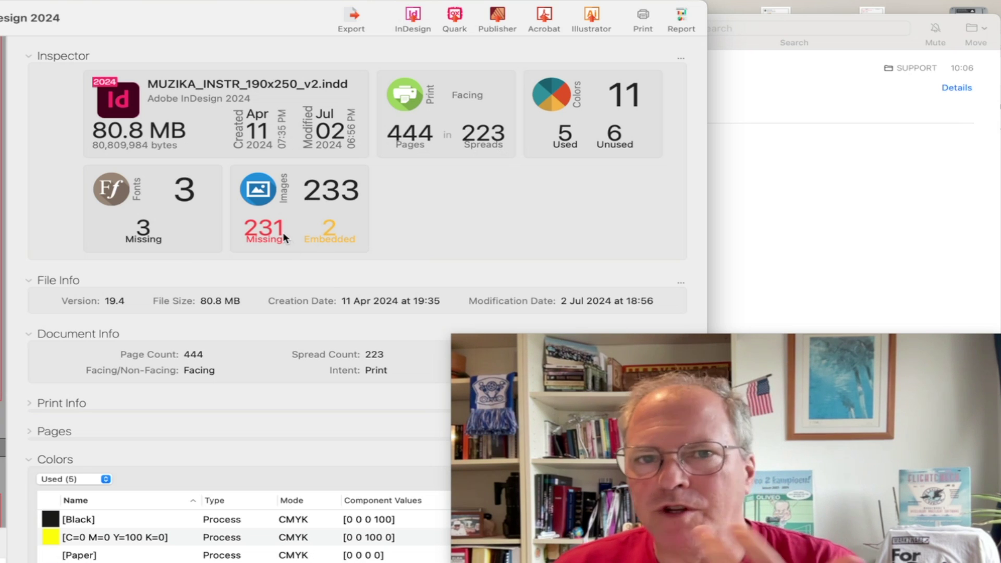
{"action": "scroll", "coordinate": [271, 249], "scroll_direction": "down", "scroll_amount": 6}
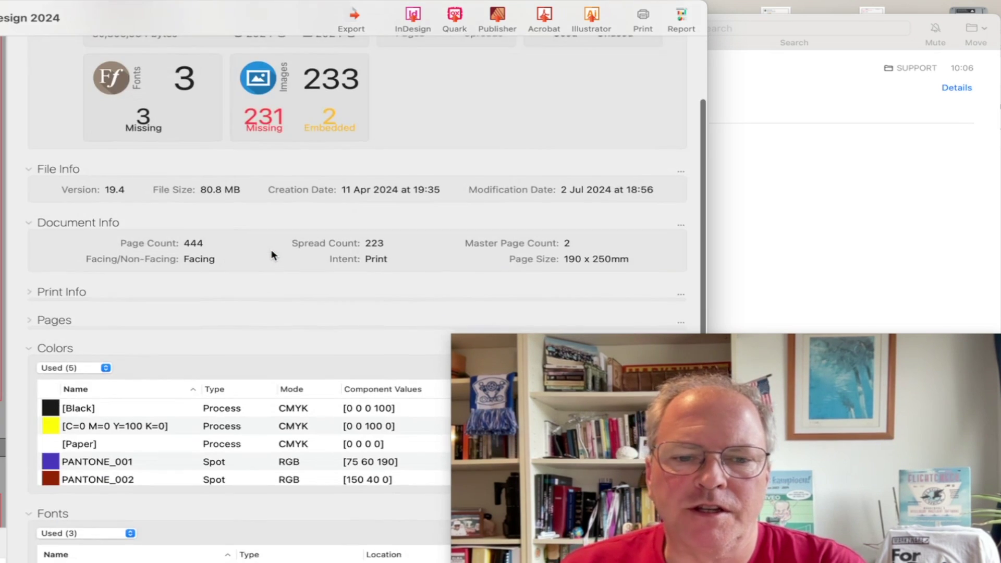
{"action": "scroll", "coordinate": [271, 250], "scroll_direction": "down", "scroll_amount": 4}
{"action": "scroll", "coordinate": [271, 249], "scroll_direction": "down", "scroll_amount": 6}
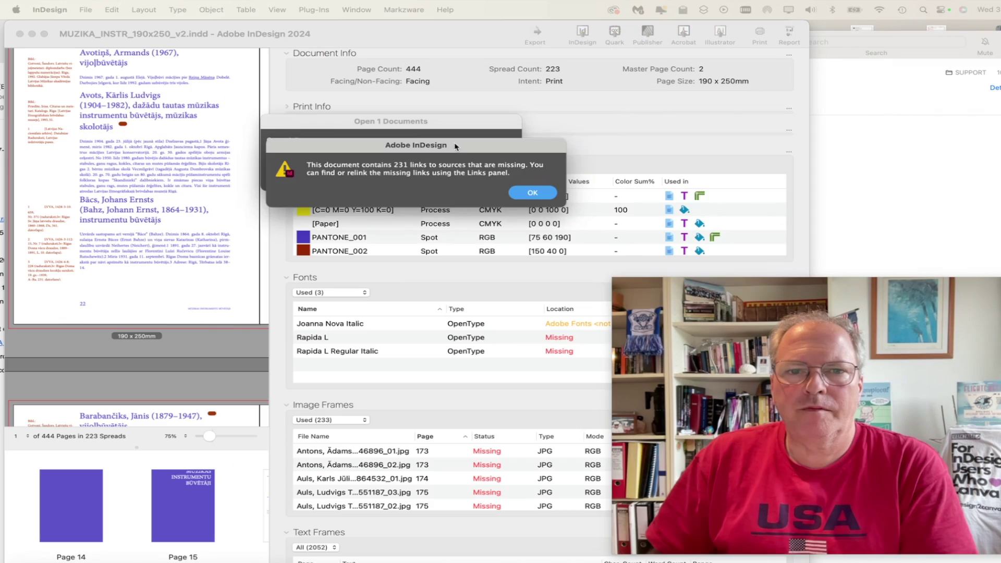
Step: Acknowledge the 231 missing links and skip the missing fonts so the book opens
{"action": "left_click_drag", "start_coordinate": [456, 147], "coordinate": [464, 167]}
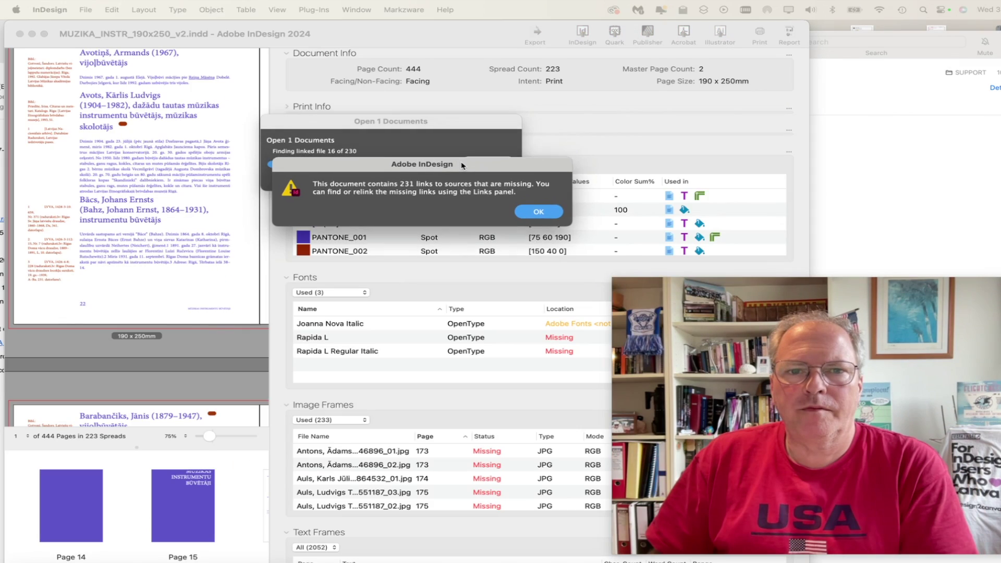
{"action": "left_click", "coordinate": [542, 214]}
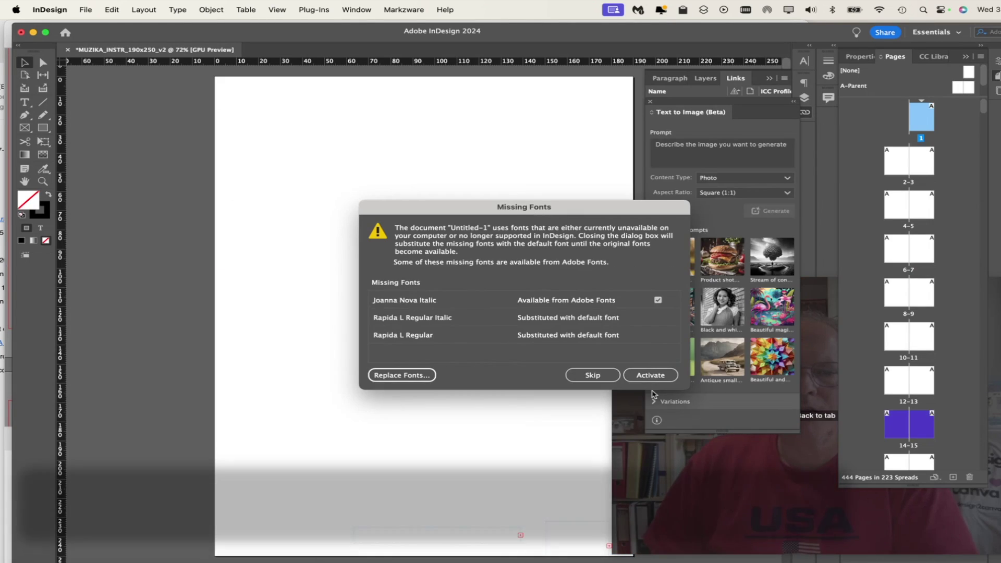
{"action": "left_click", "coordinate": [594, 375]}
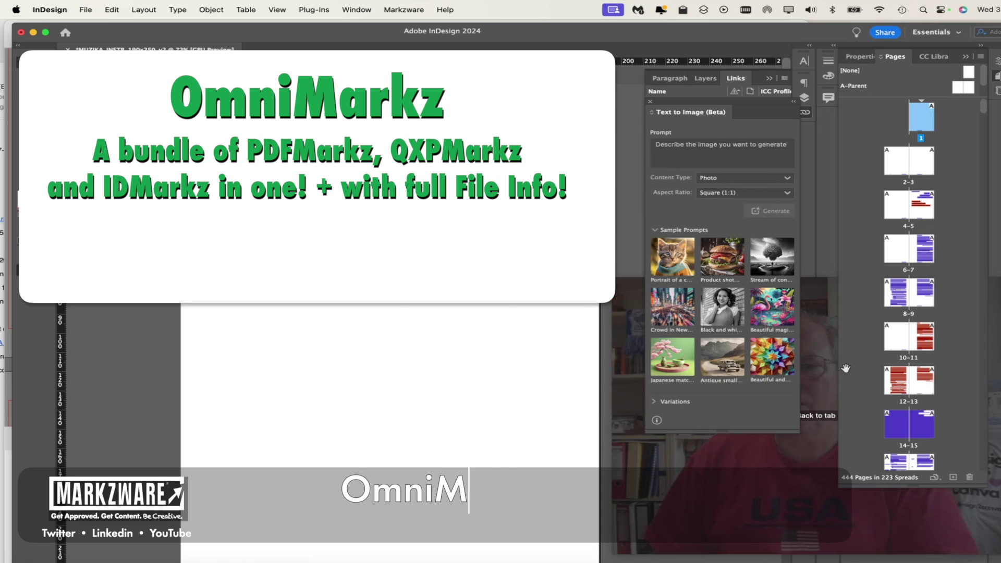
{"action": "scroll", "coordinate": [846, 367], "scroll_direction": "down", "scroll_amount": 15}
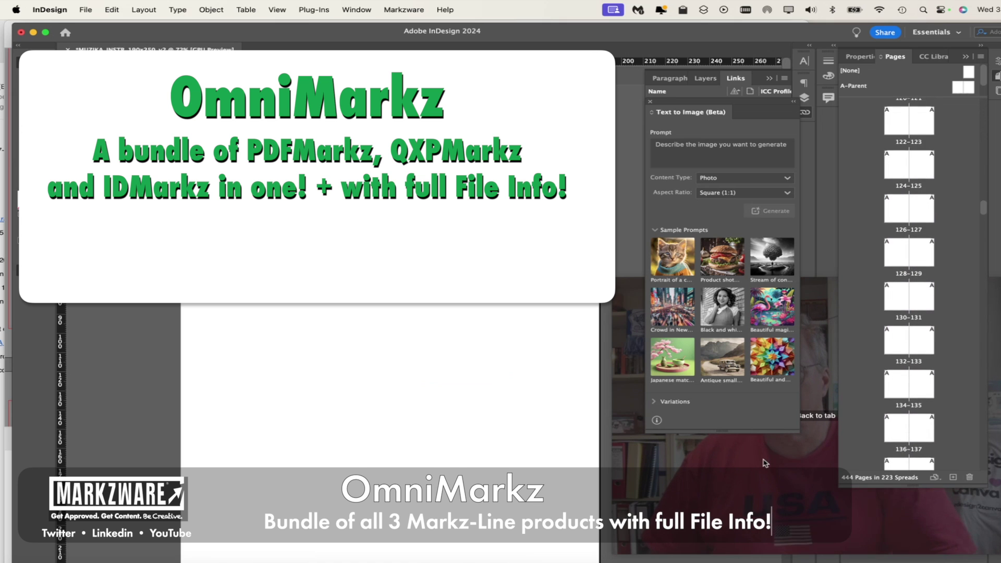